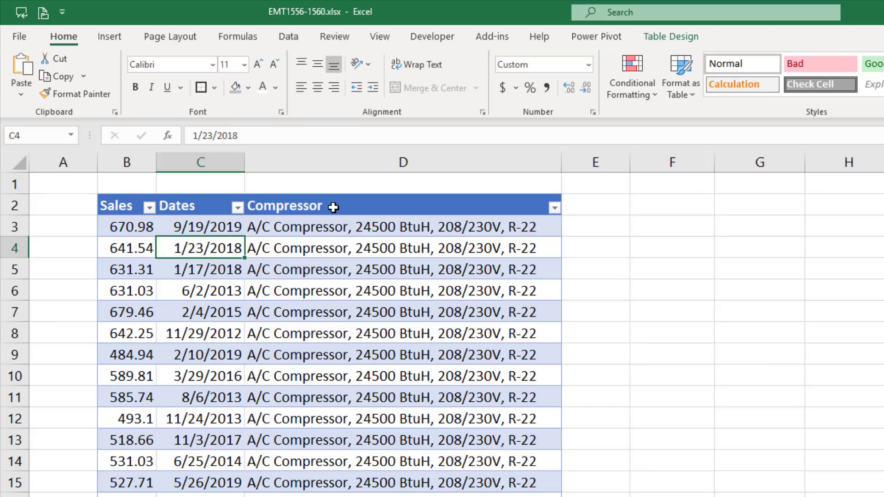
Step: Insert a PivotTable from SalesR22PT on the existing worksheet at cell F2
click(113, 38)
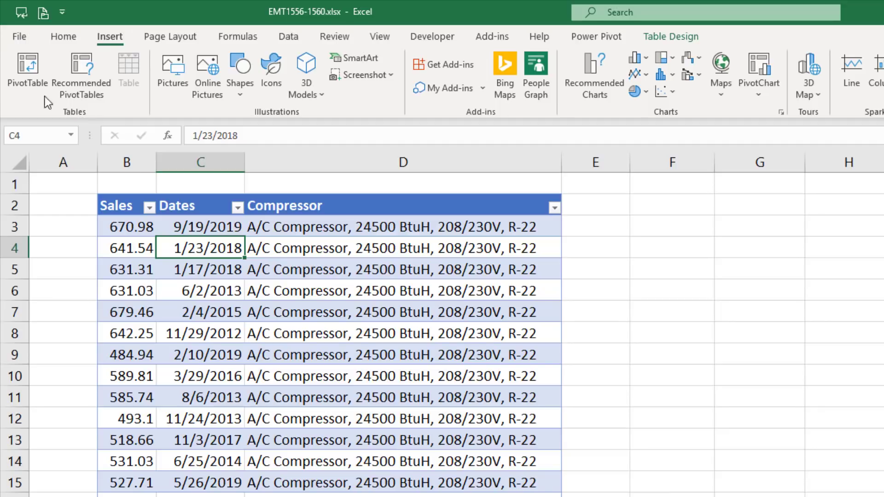
click(20, 67)
click(668, 178)
click(695, 193)
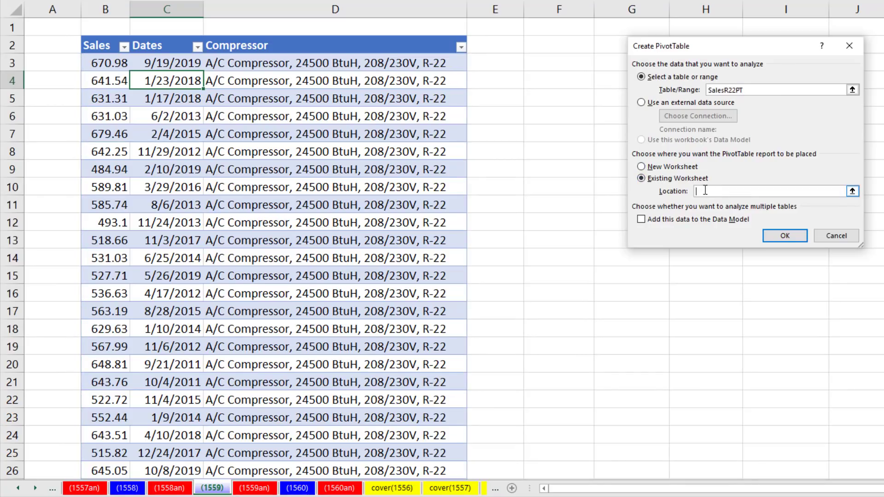
click(551, 45)
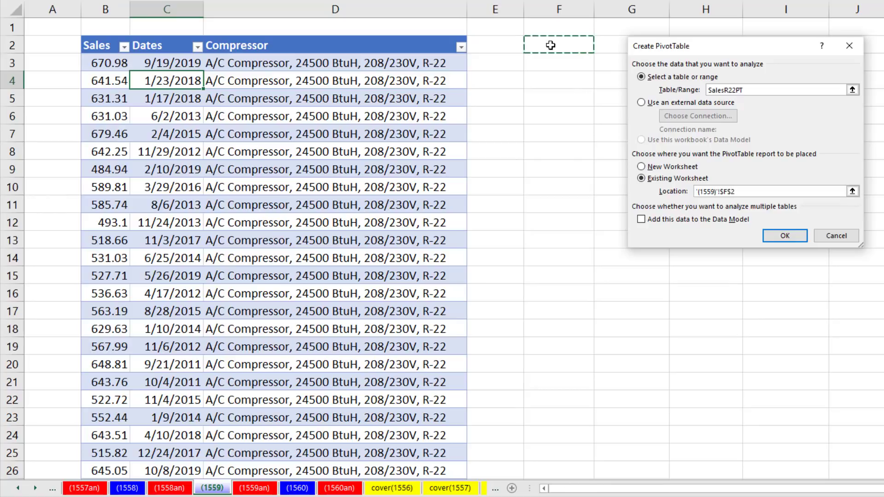
click(801, 242)
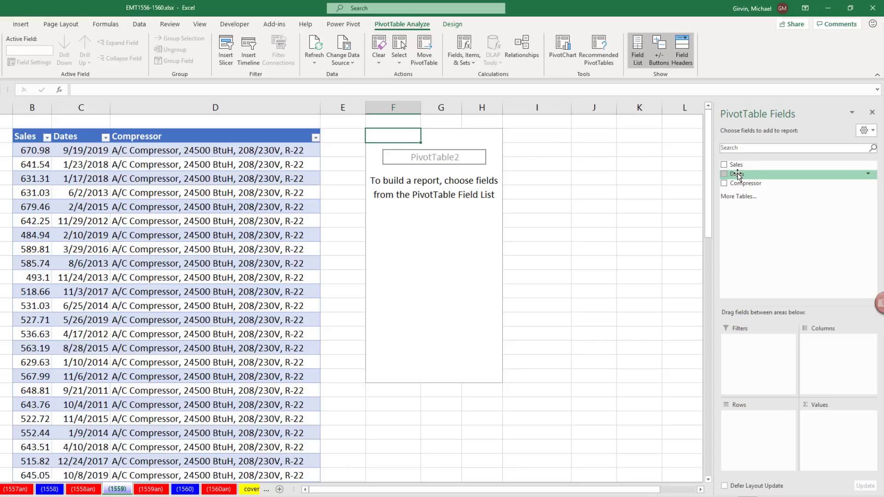
Step: Add Dates to Rows, group it by years, and remove Quarters and Dates, leaving years 2010–2019
drag(737, 175, 762, 424)
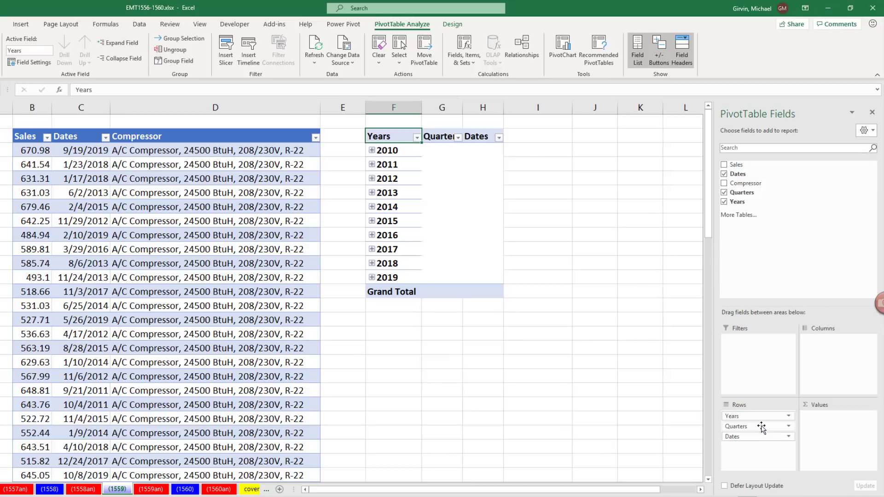
right_click(405, 183)
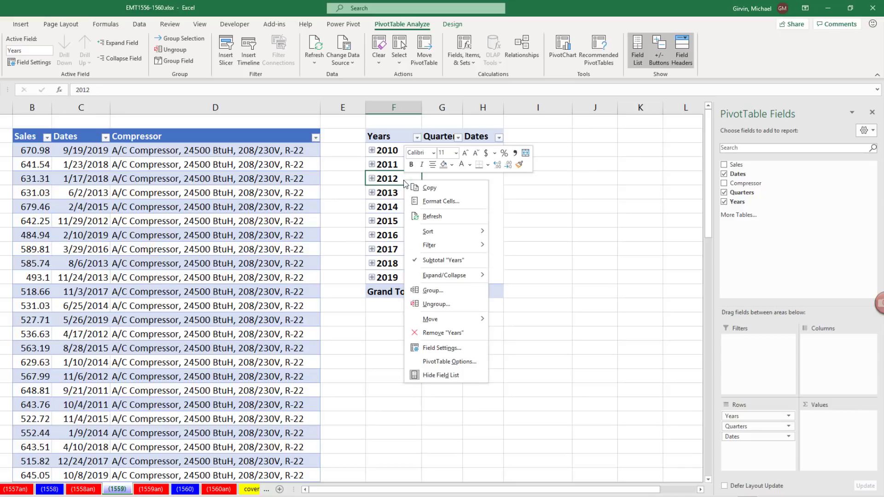
click(433, 291)
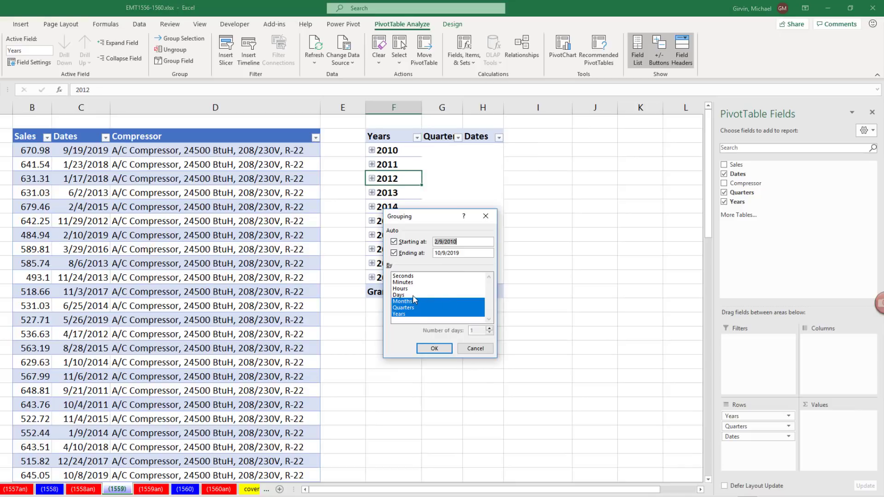
click(434, 349)
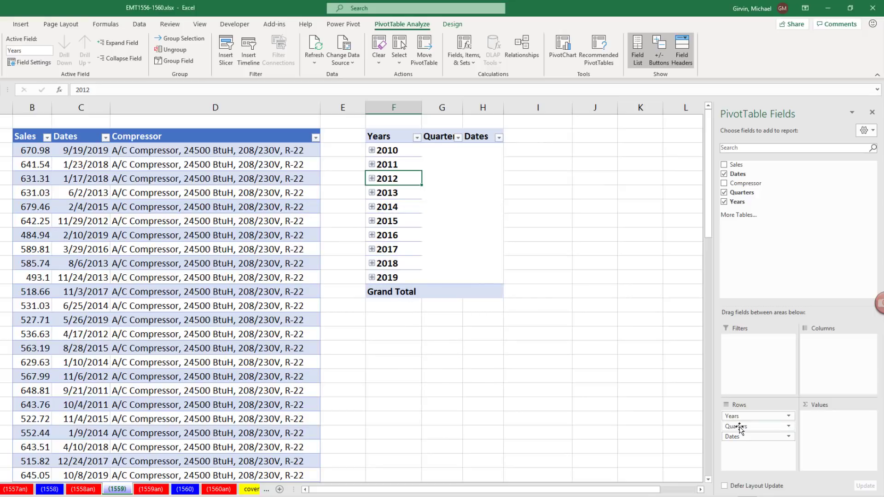
drag(741, 428, 574, 378)
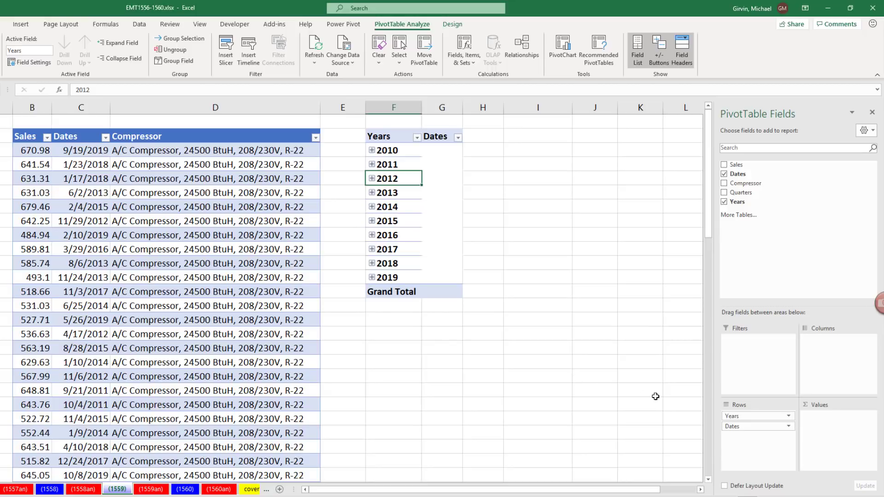
drag(745, 426, 557, 365)
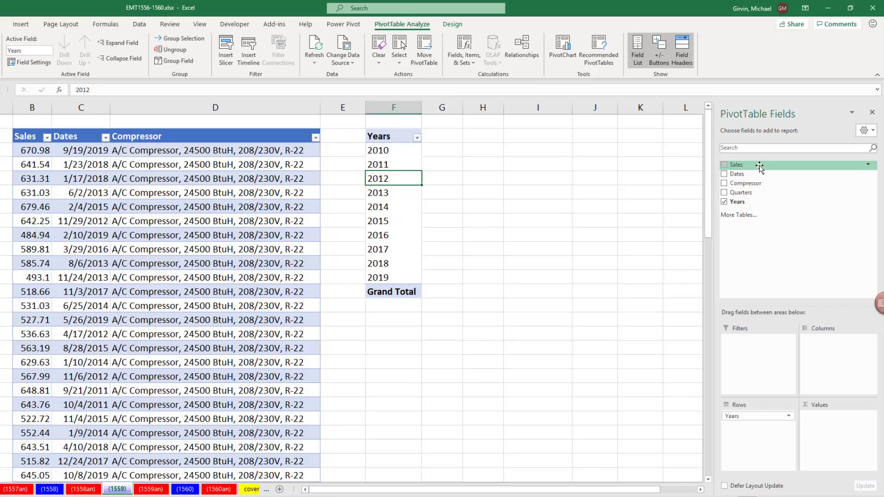
Step: Add Sales to Values and rename its header 'Total Sales ($)'
drag(729, 168, 829, 427)
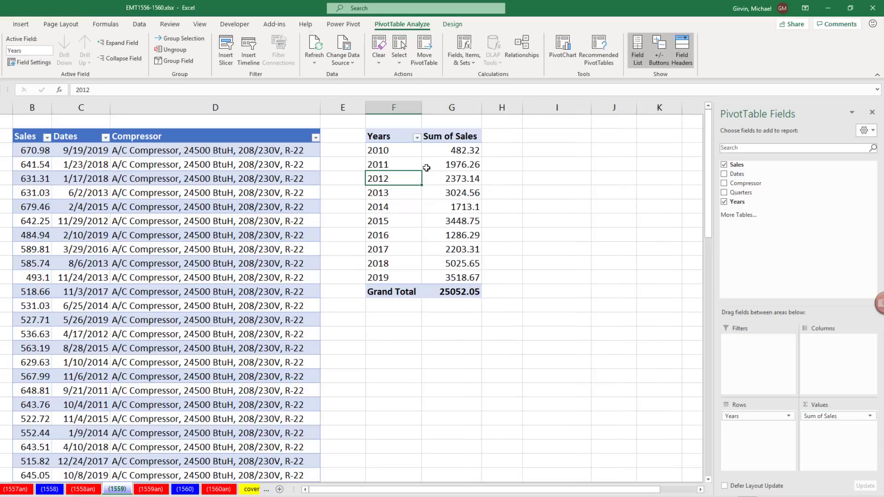
click(447, 138)
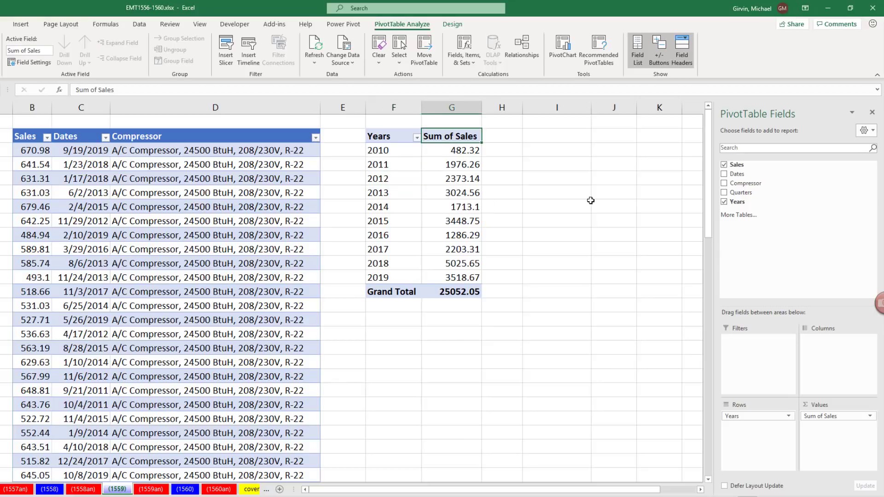
text(Total Sales ($))
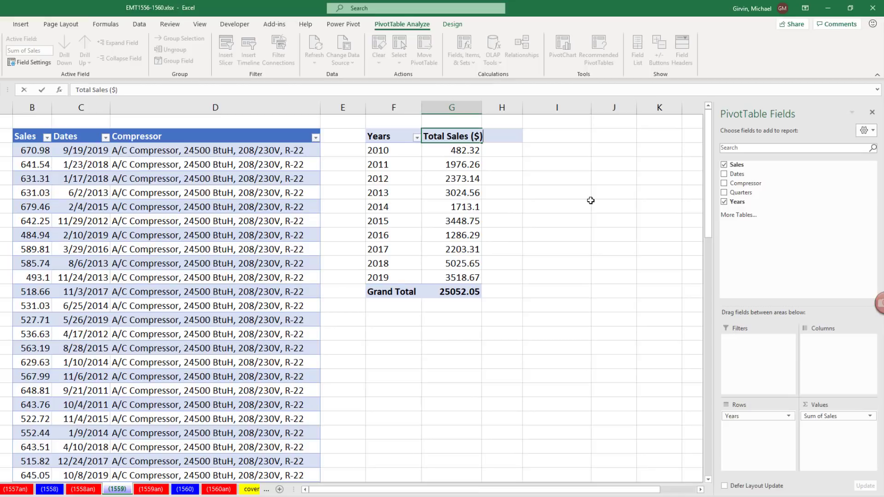
key(Return)
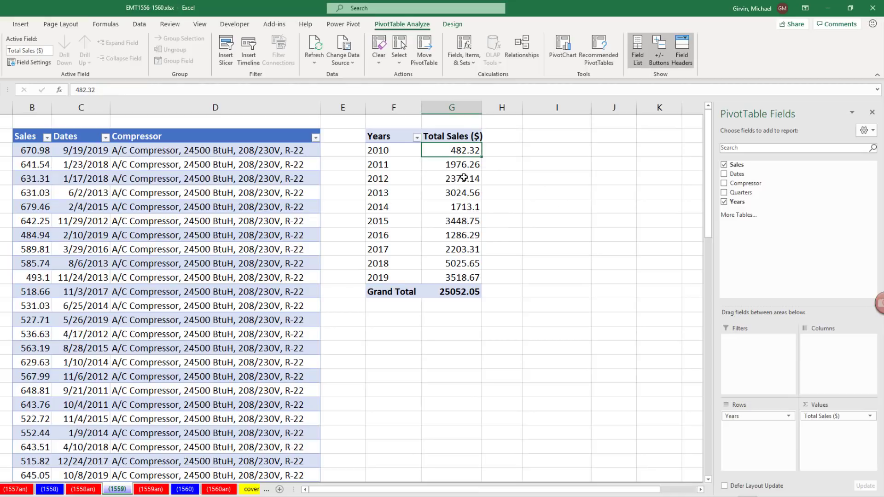
Step: Format the sales values with a thousands separator and 0 decimal places
right_click(440, 164)
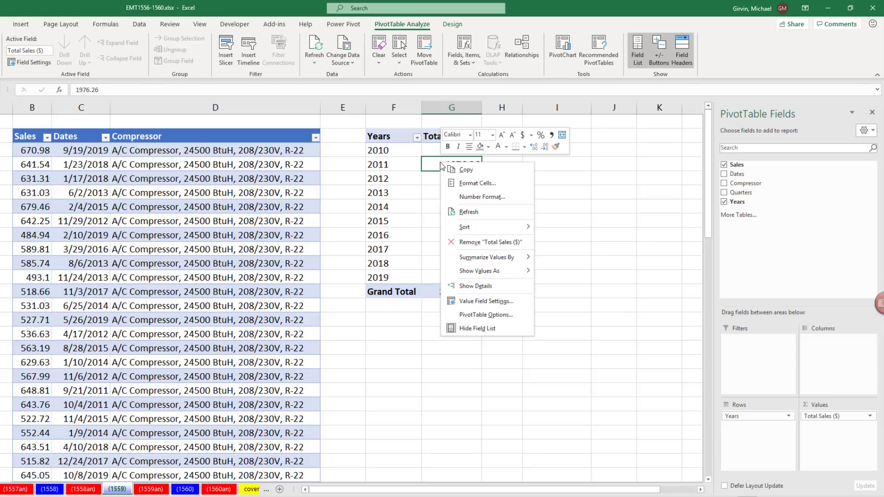
click(466, 198)
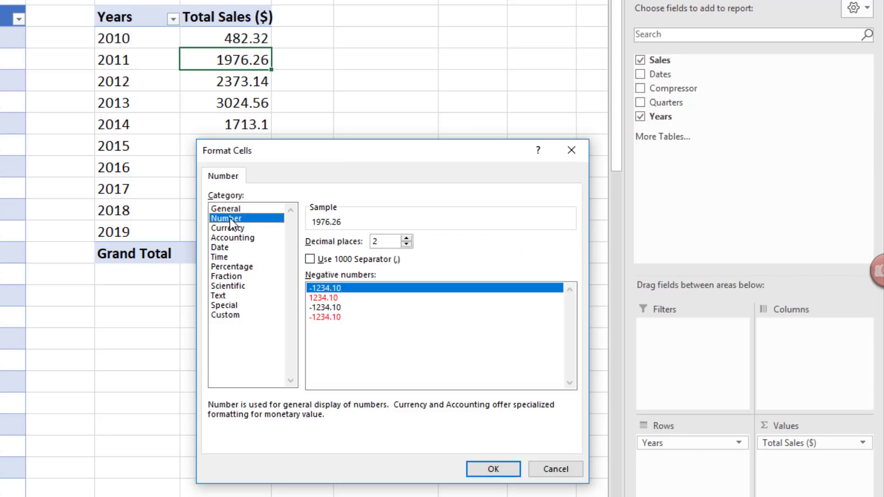
click(310, 259)
click(407, 244)
click(407, 244)
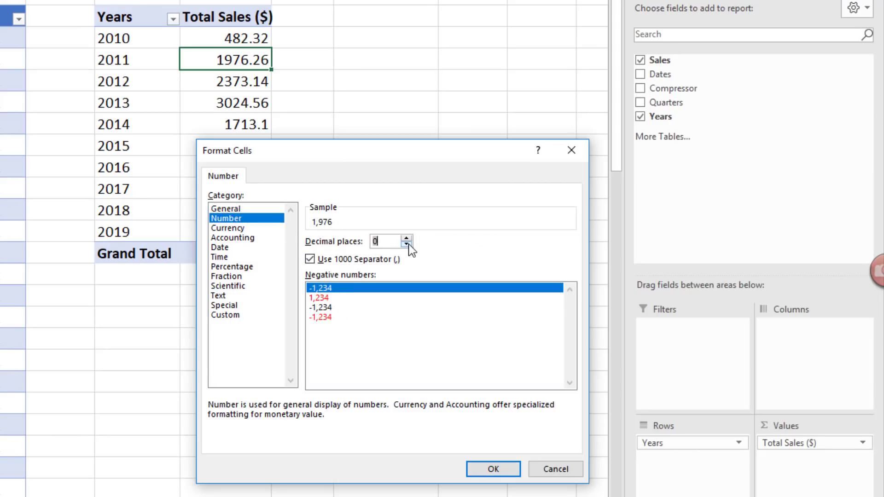
click(500, 472)
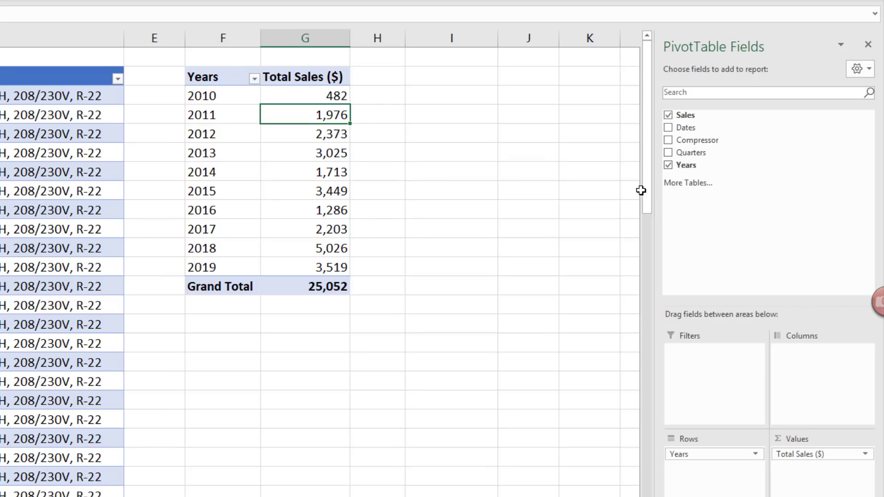
Step: Add a second Sum of Sales shown as Difference From the previous year, base field Years
drag(680, 118, 817, 479)
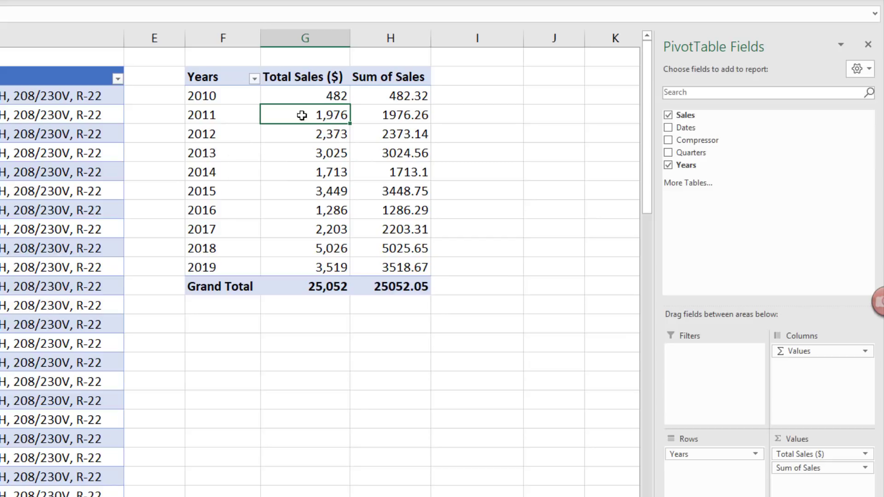
right_click(401, 112)
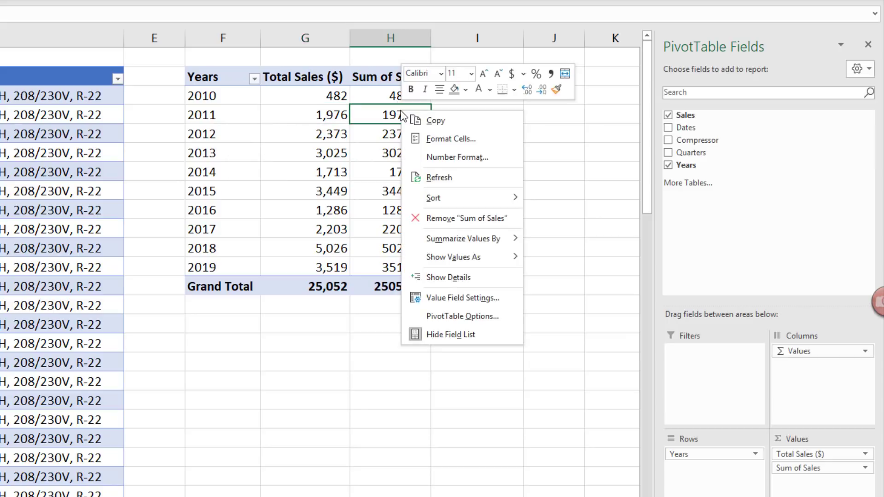
mouse_move(446, 236)
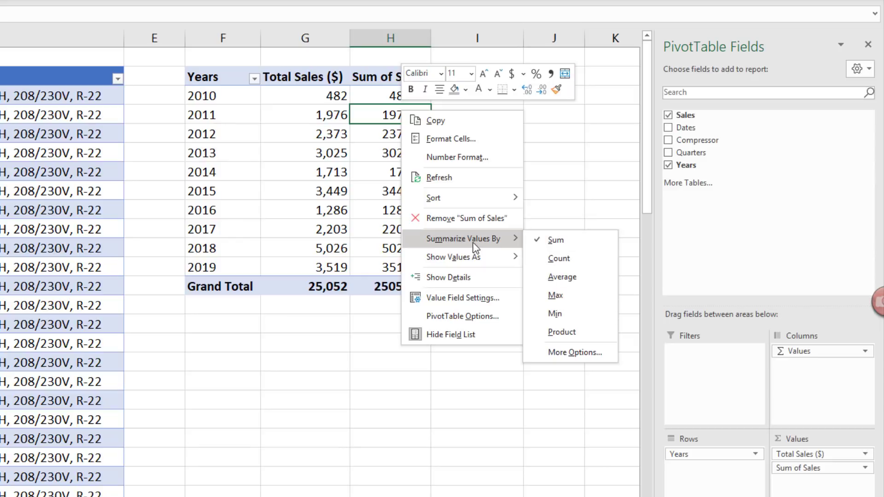
mouse_move(466, 257)
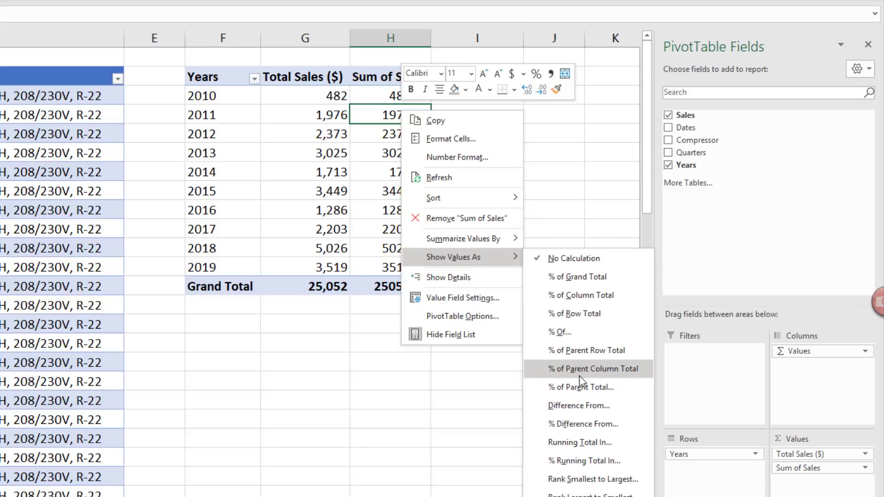
click(584, 408)
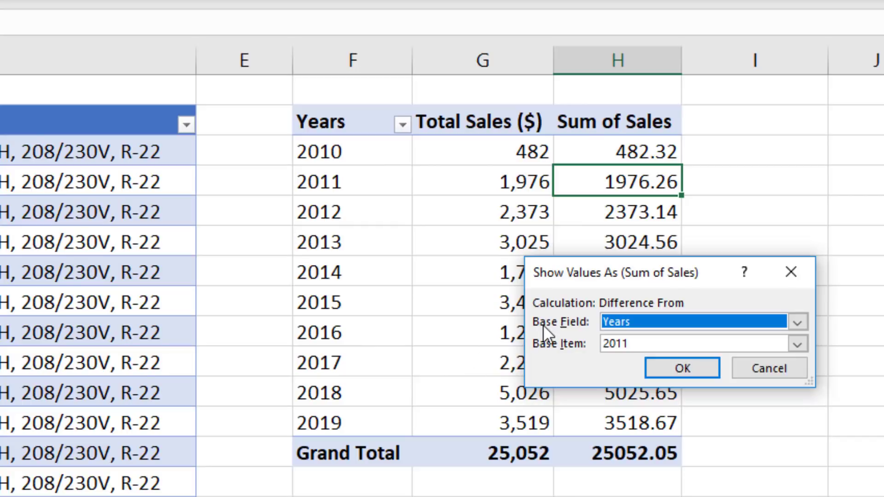
key(alt)
click(800, 346)
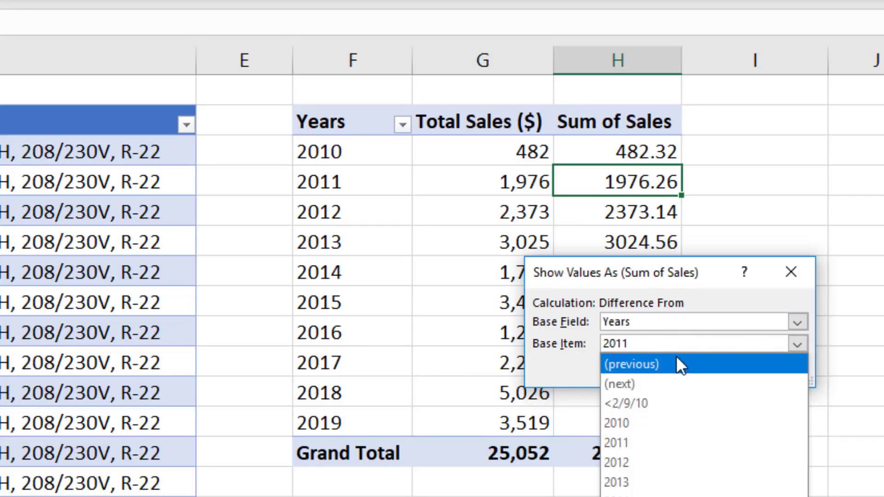
click(640, 365)
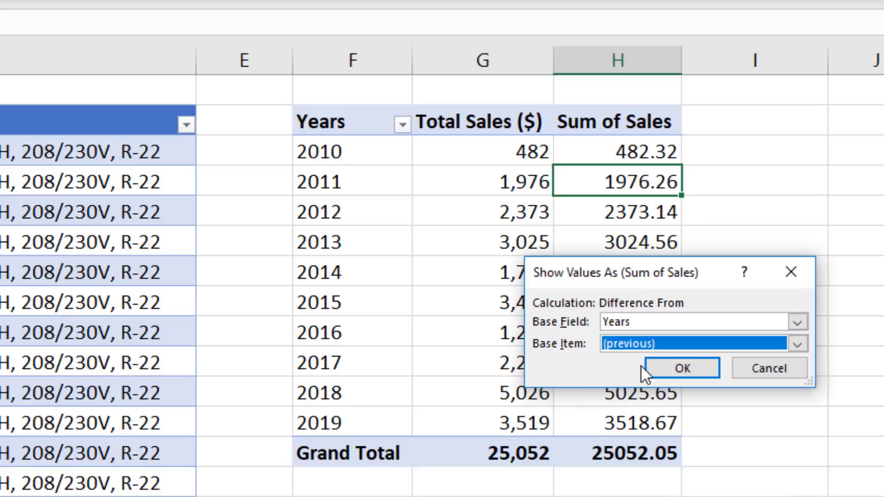
click(699, 367)
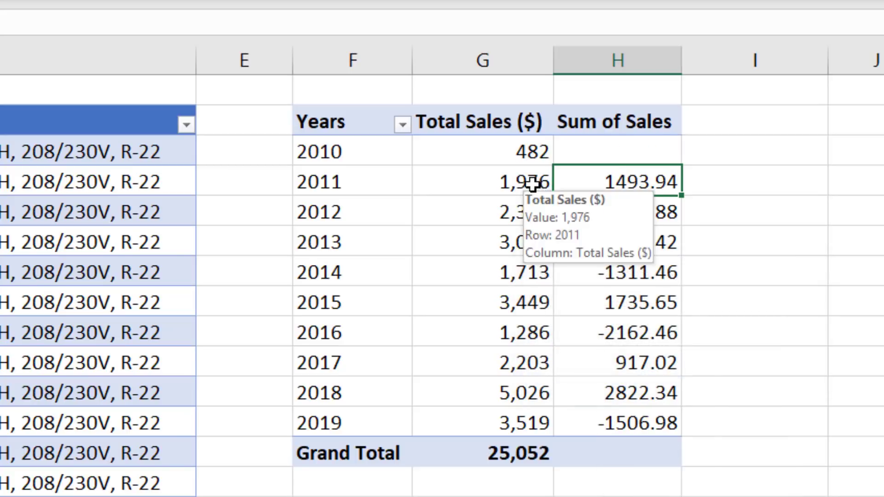
Step: Check the 2010 and 2011 totals against the 2011 difference of 1493.94
click(523, 184)
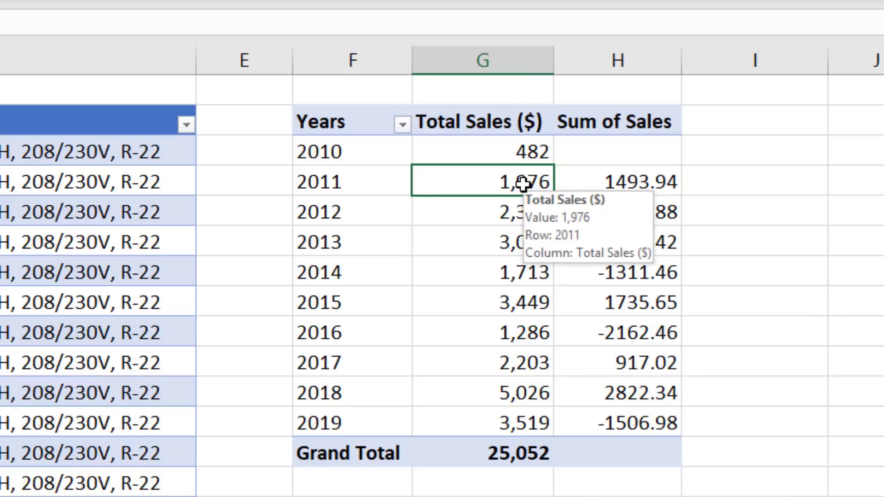
click(531, 155)
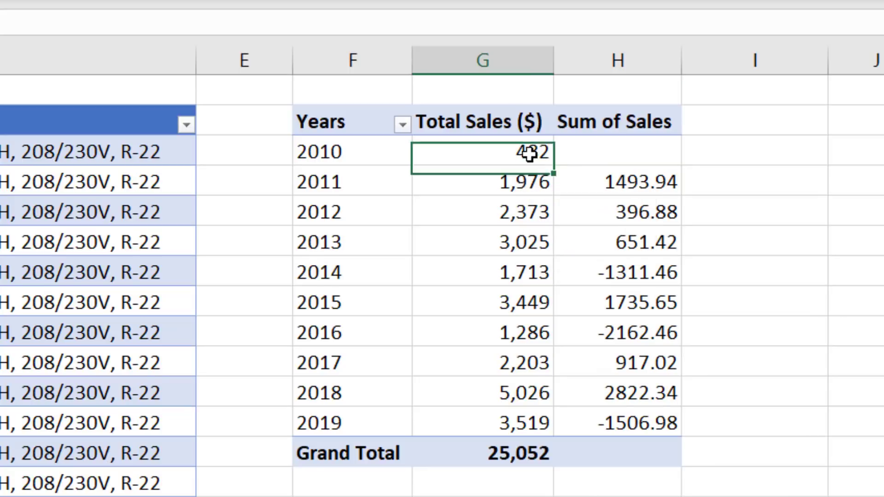
click(622, 180)
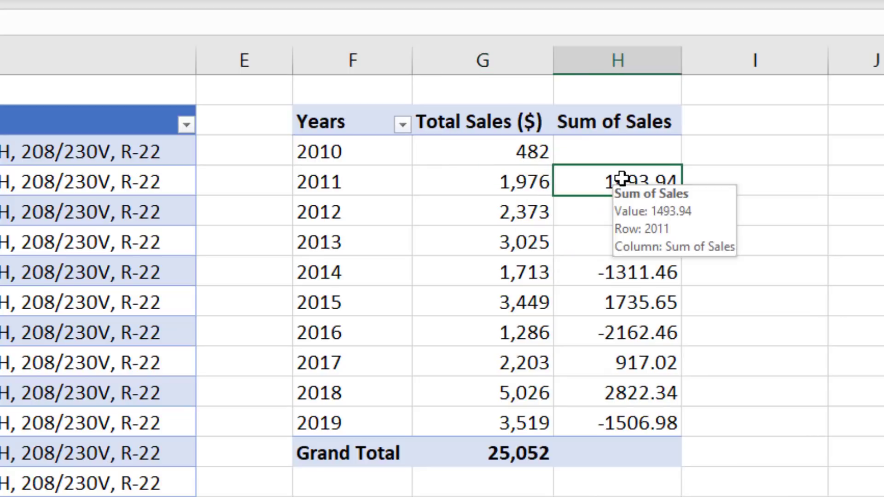
Step: Rename the difference header 'YOY Change ($)' and autofit column H to it
click(617, 122)
text(YOY Change ($))
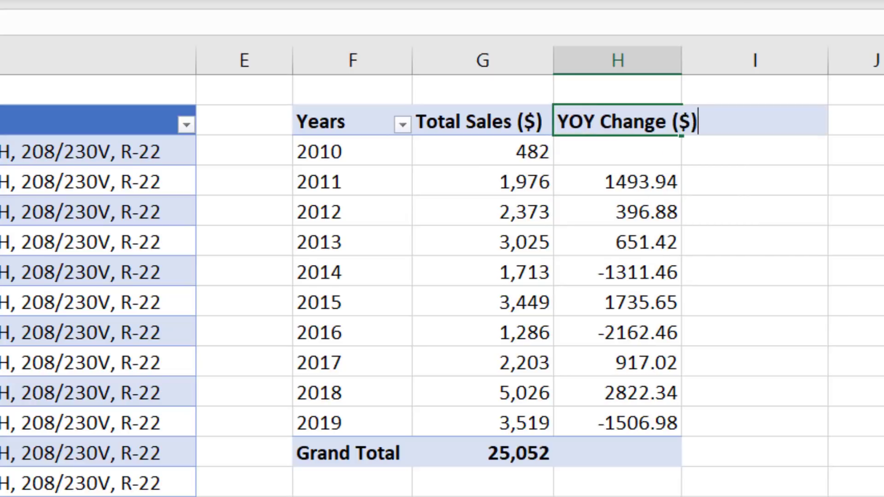
key(Return)
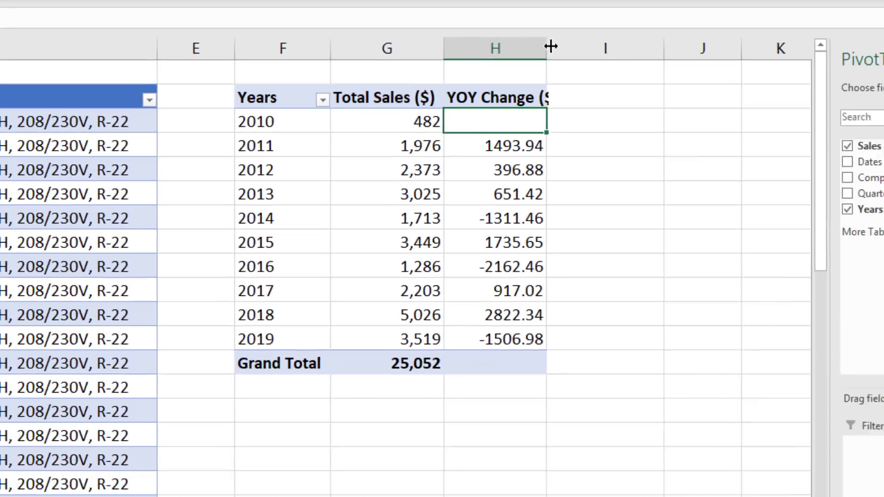
double_click(550, 46)
Step: Format the YOY Change values with 0 decimal places
right_click(499, 149)
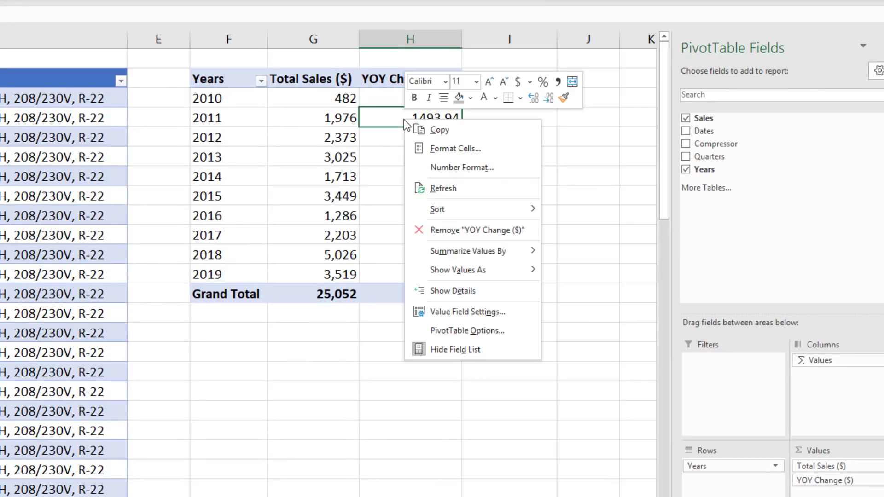
click(430, 166)
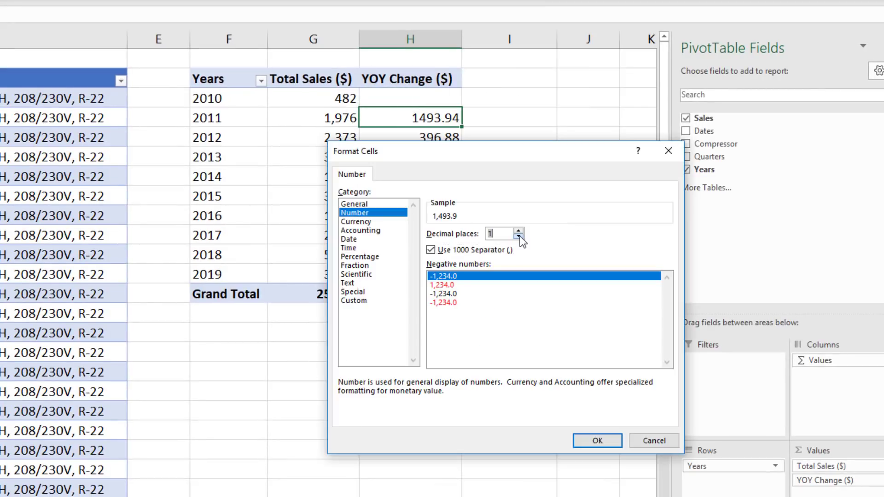
double_click(518, 237)
click(597, 441)
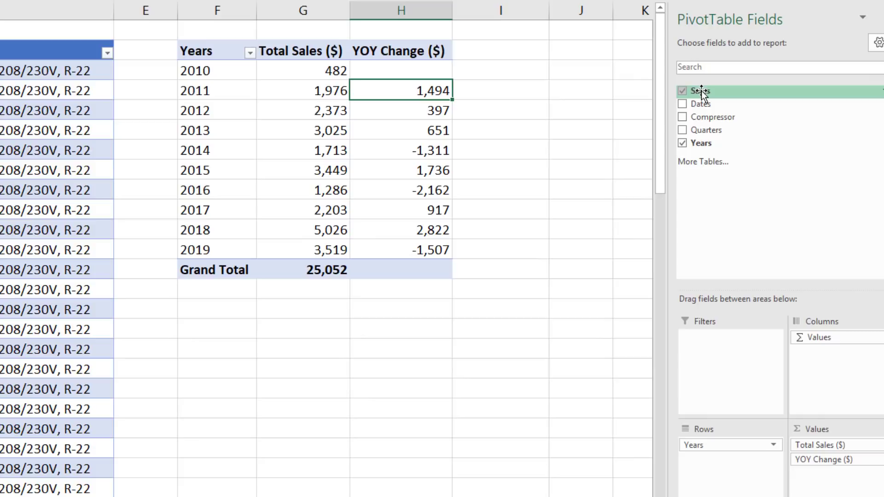
Step: Add a third Sum of Sales shown as % Difference From the previous year
drag(704, 119, 834, 479)
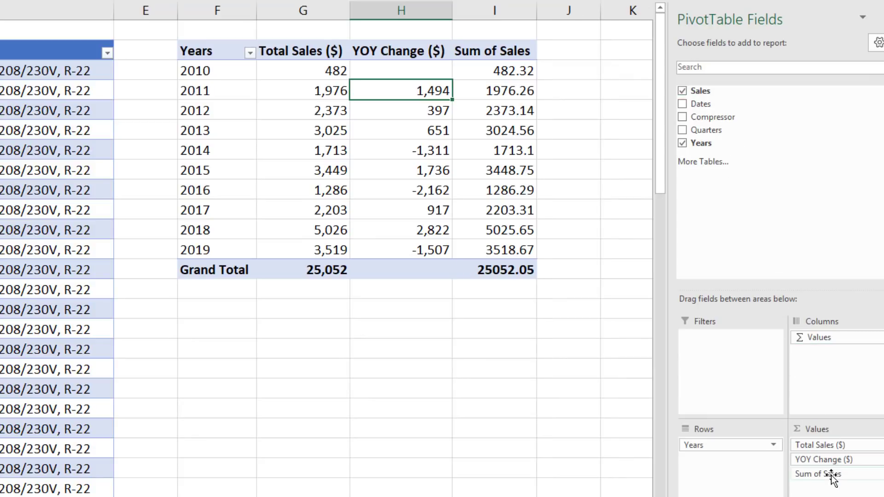
right_click(481, 90)
mouse_move(548, 243)
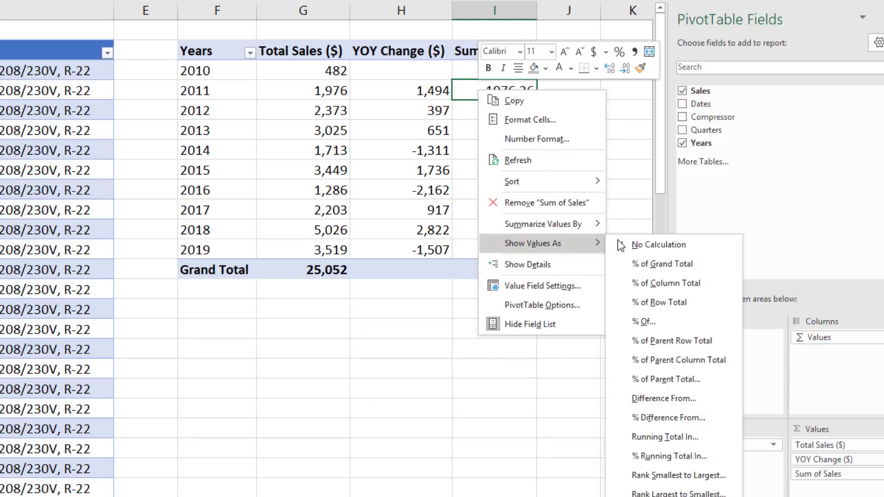
click(663, 417)
click(468, 227)
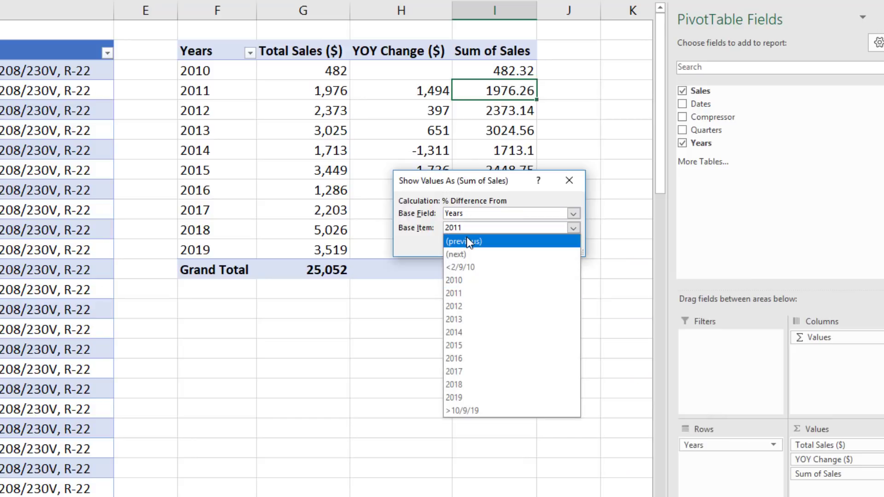
click(466, 236)
click(497, 244)
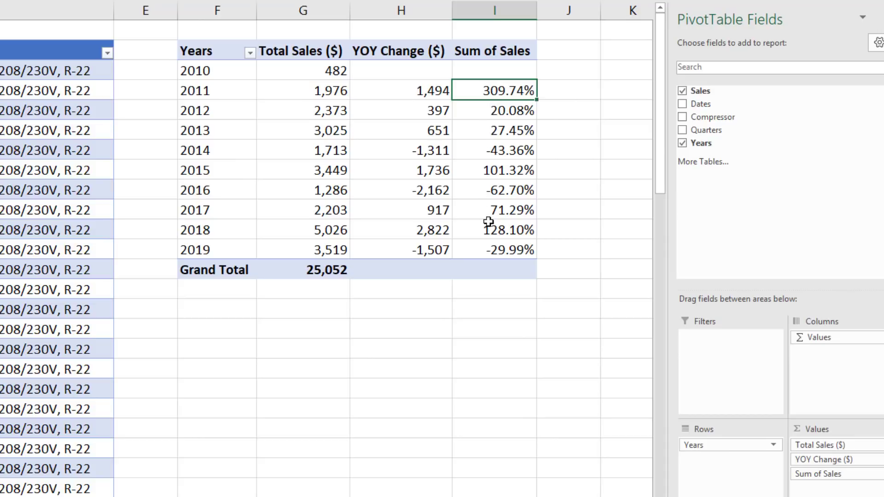
Step: Rename the new percent column header '% YOY Change'
click(491, 50)
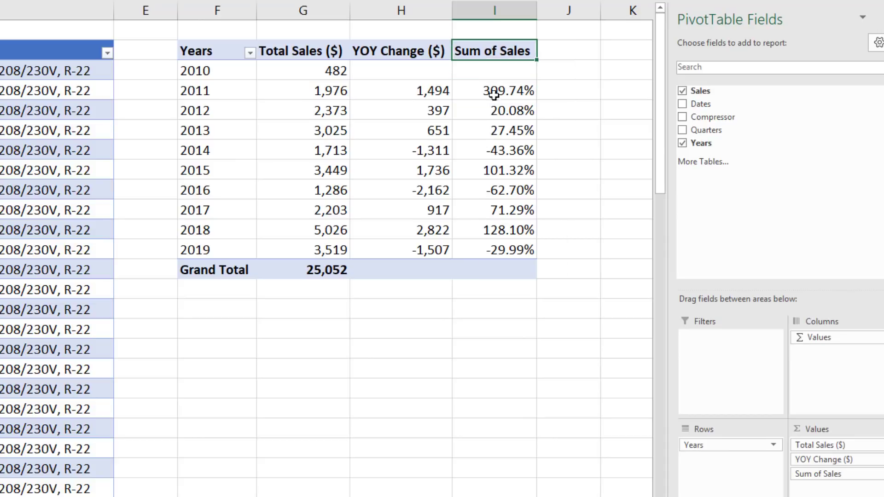
text(% YOY Change)
key(Return)
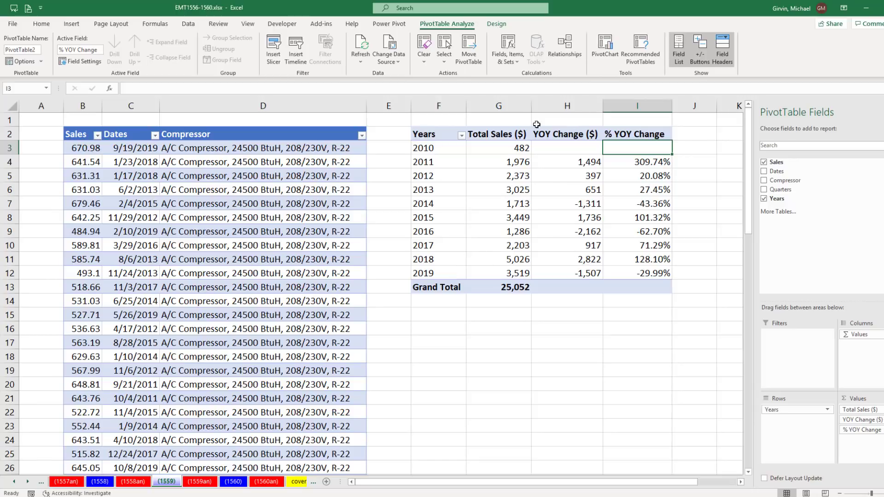
Step: Switch to the (1558an) sheet with the formula-built Year, Sales and YOY summary
mouse_move(547, 261)
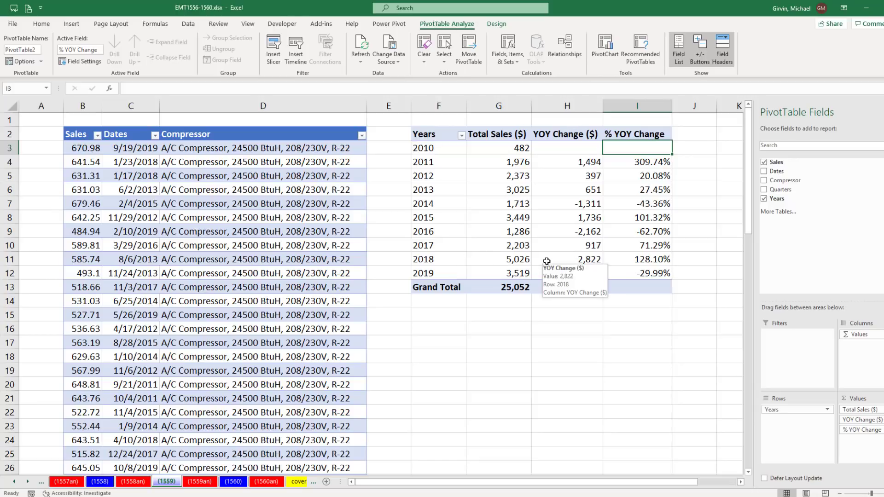
click(134, 482)
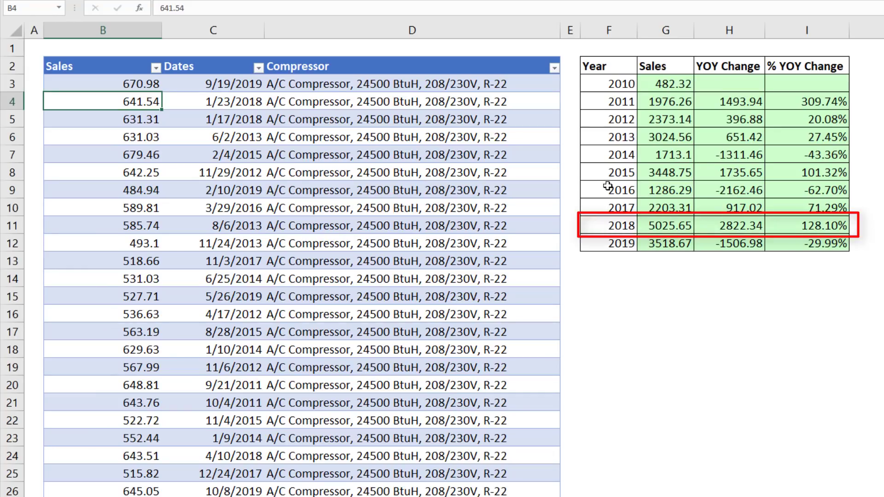
Step: Change the 1/23/2018 sale in B4 from 641.54 to 6641.54
double_click(124, 101)
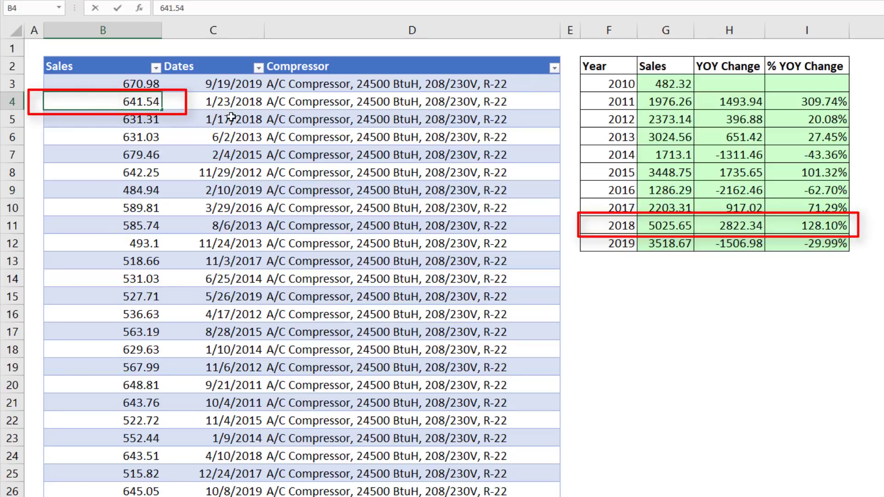
text(6)
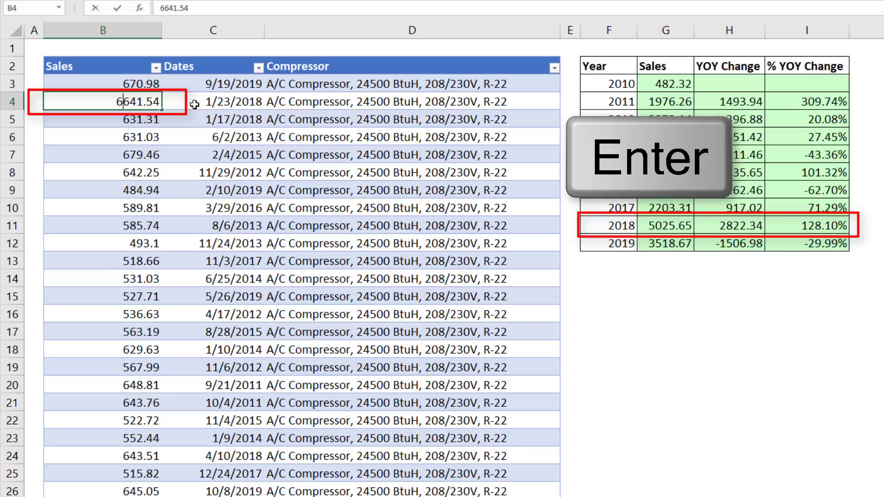
key(Return)
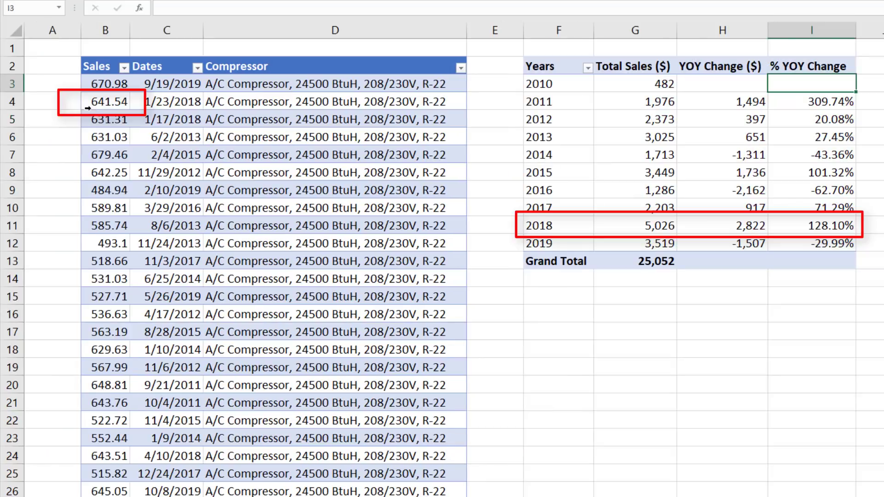
Step: Change the 1/23/2018 sale to 6641.54 and refresh the PivotTable, giving 2018 total 11,026
double_click(94, 104)
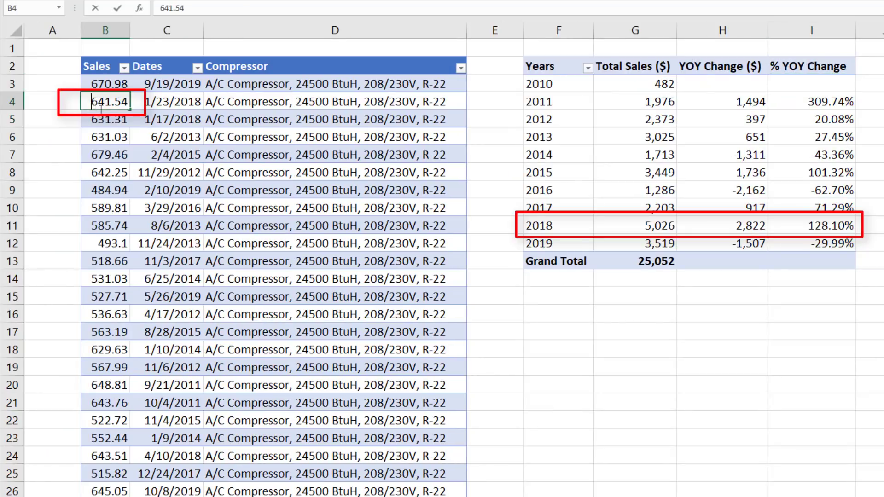
text(6)
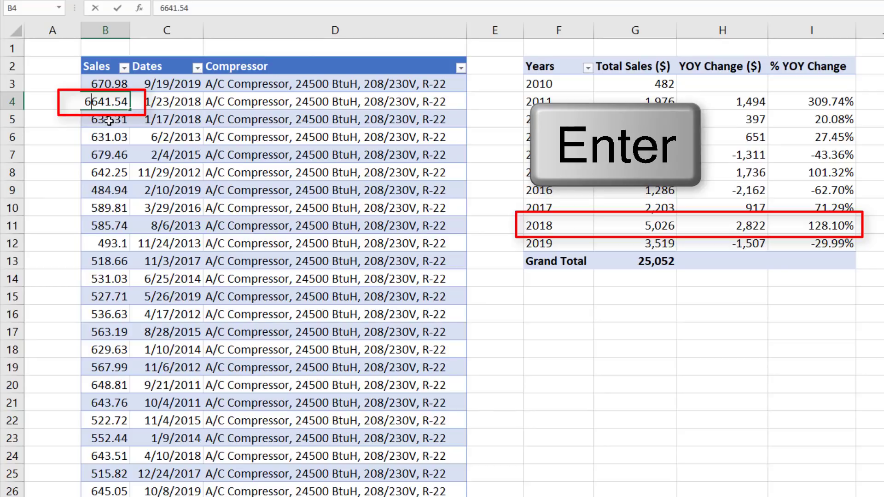
key(Return)
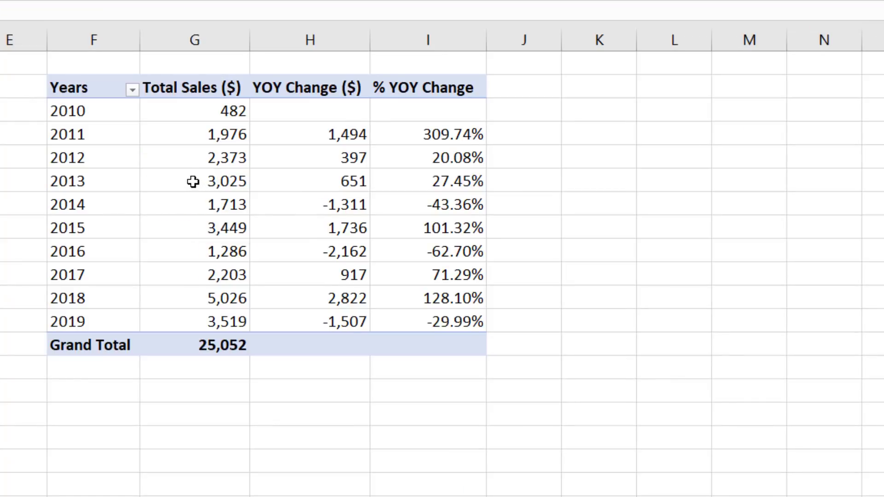
right_click(193, 182)
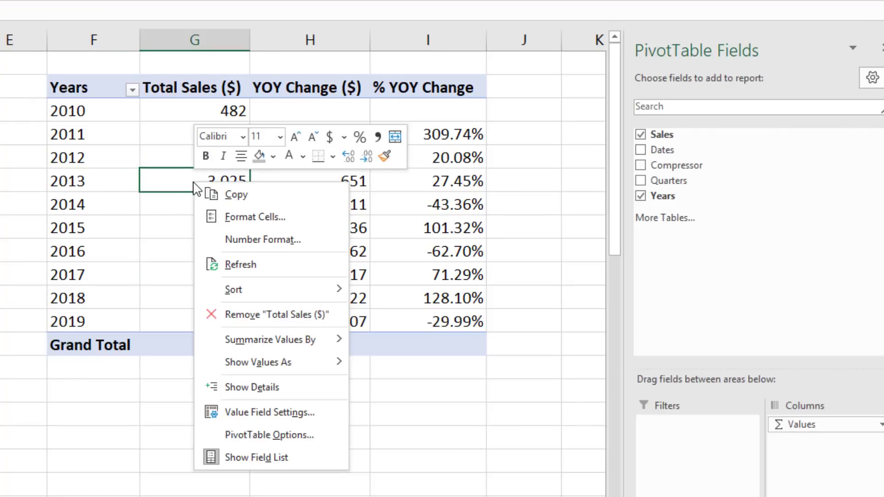
click(247, 266)
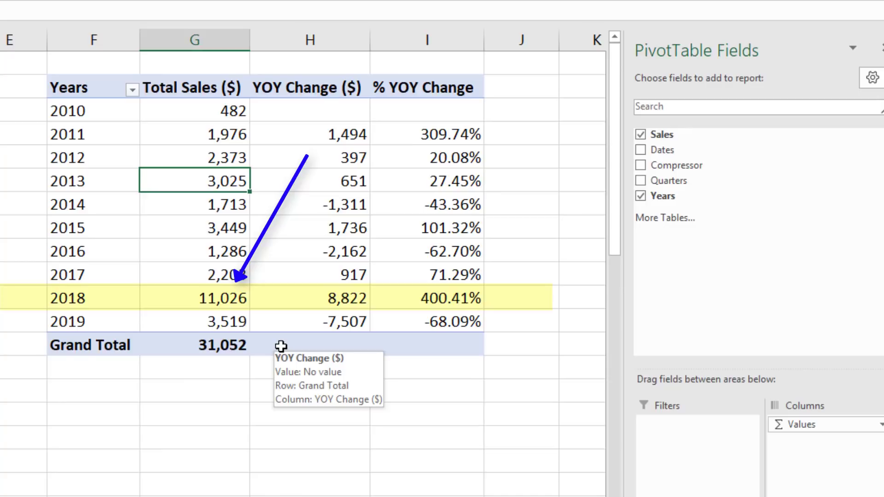